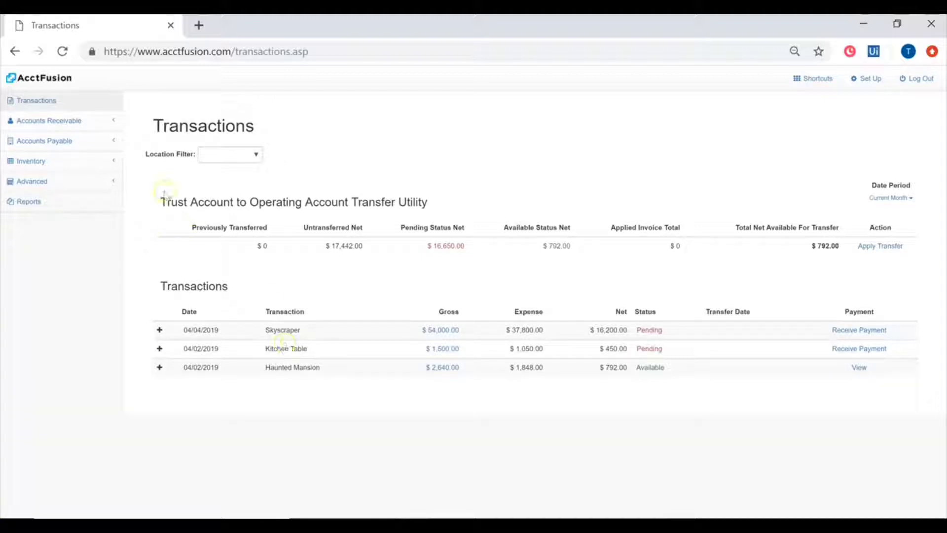
Review the Trust Account to Operating Account Transfer Utility and its summary columns, from Previously Transferred to Total Net Available For Transfer.
drag(156, 200, 506, 194)
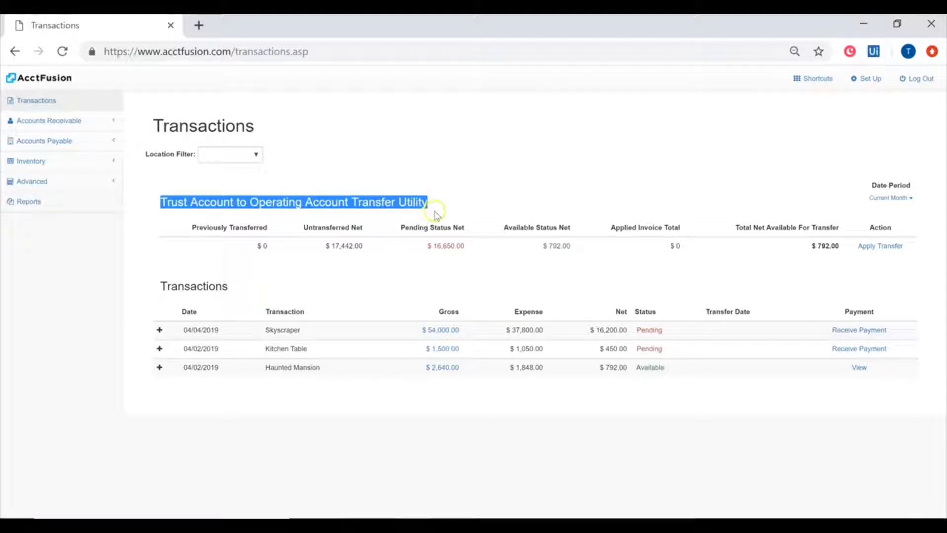
click(192, 232)
drag(192, 231, 298, 233)
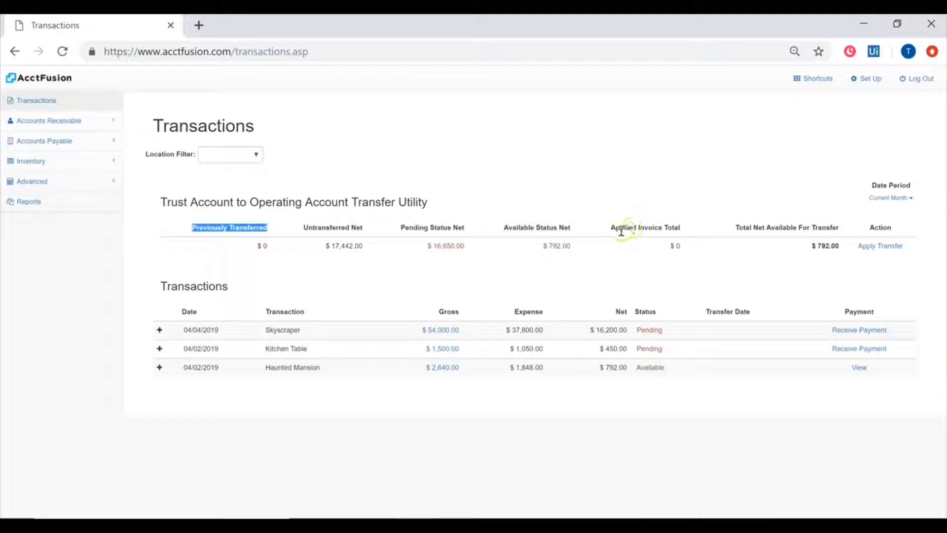
click(771, 228)
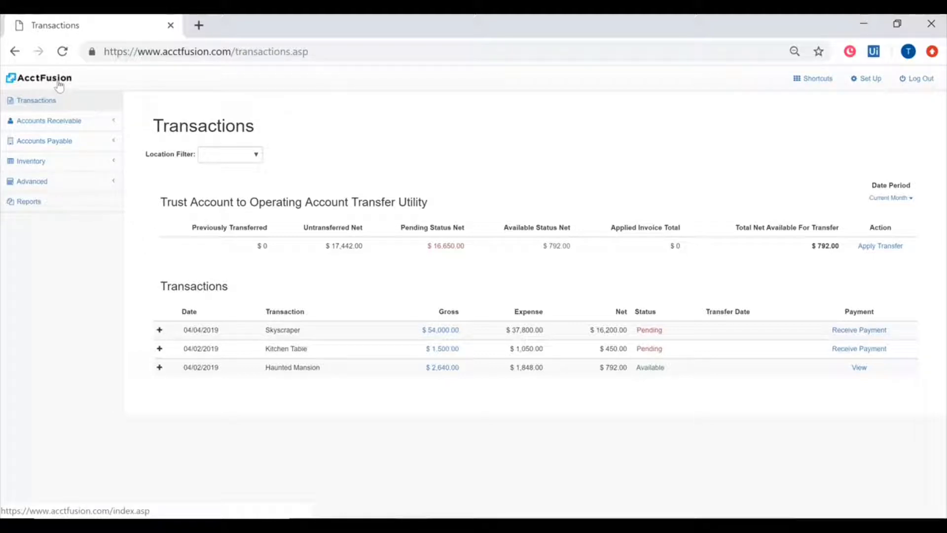
Expand the Haunted Mansion transaction and compare its gross, commission and net amounts with the Available Status Net total.
click(159, 367)
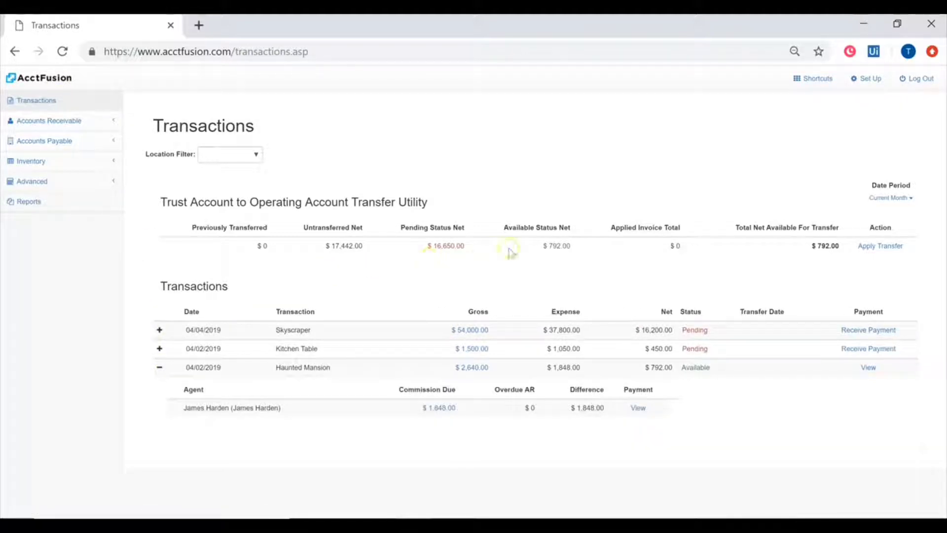
drag(543, 246, 574, 247)
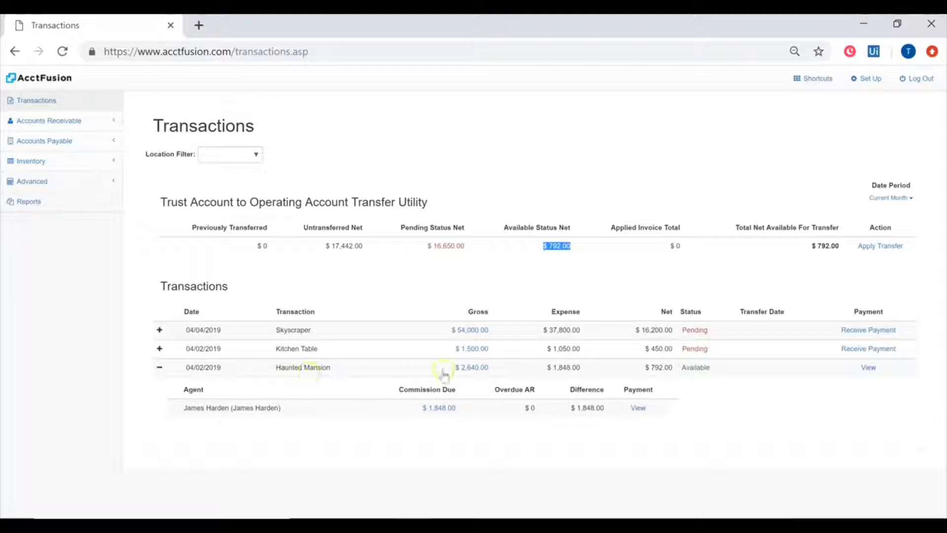
drag(444, 374, 497, 372)
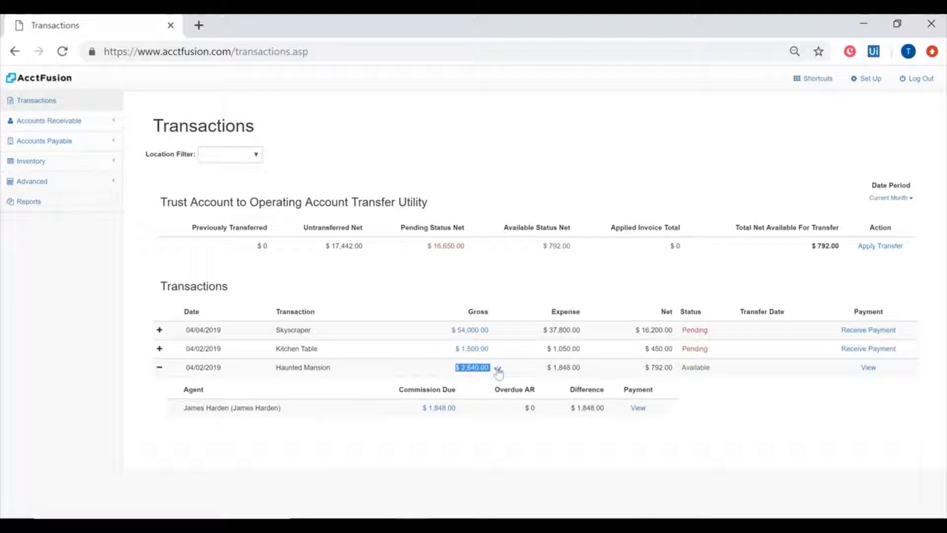
click(497, 374)
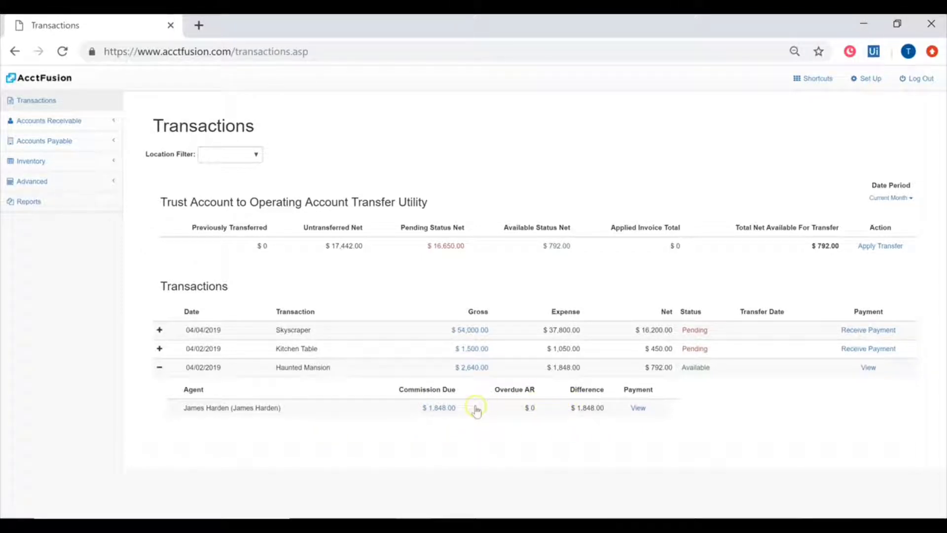
drag(644, 373, 674, 368)
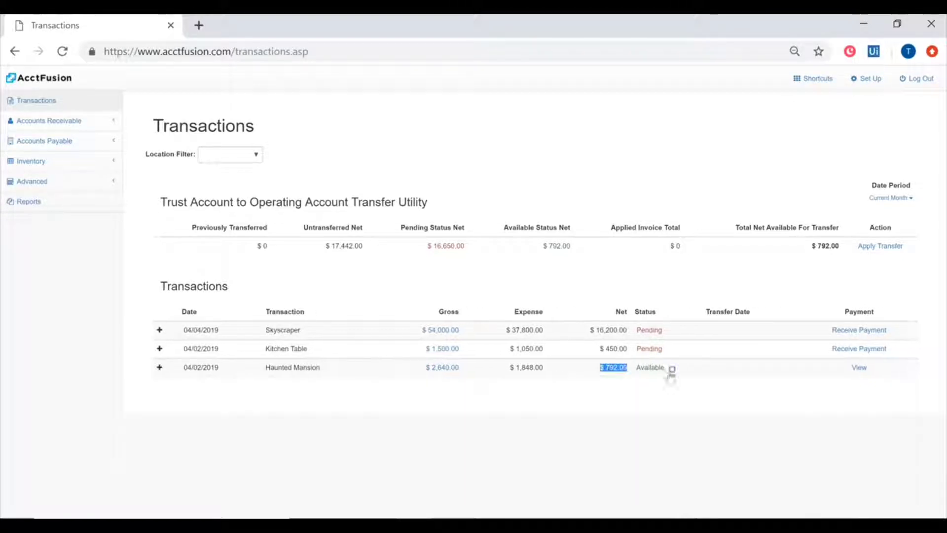
View the payment received for Haunted Mansion to check its bank account, and return to the transactions list.
click(860, 369)
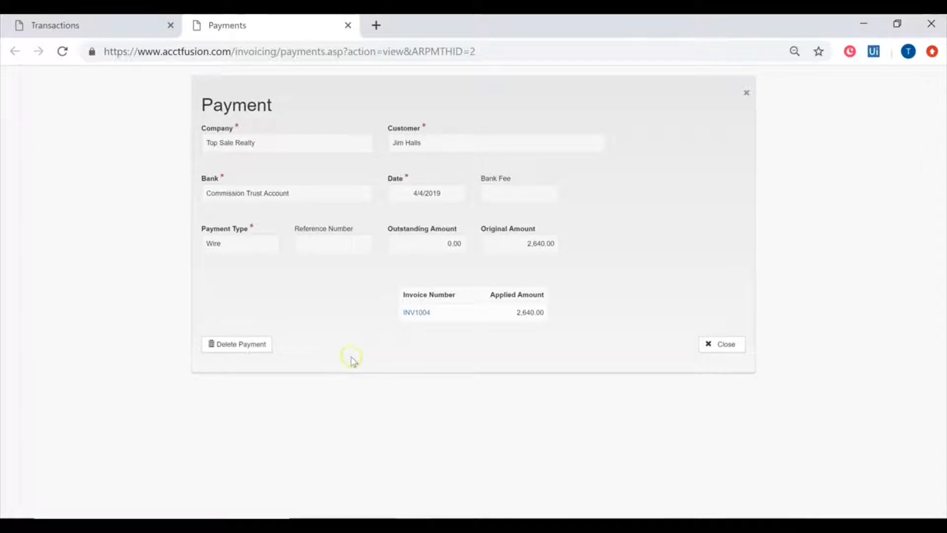
drag(291, 194, 206, 194)
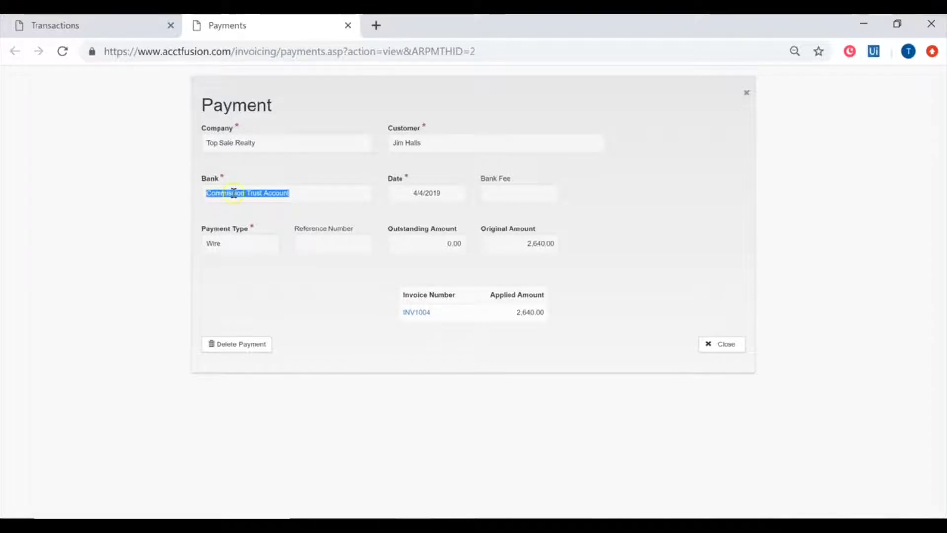
click(746, 92)
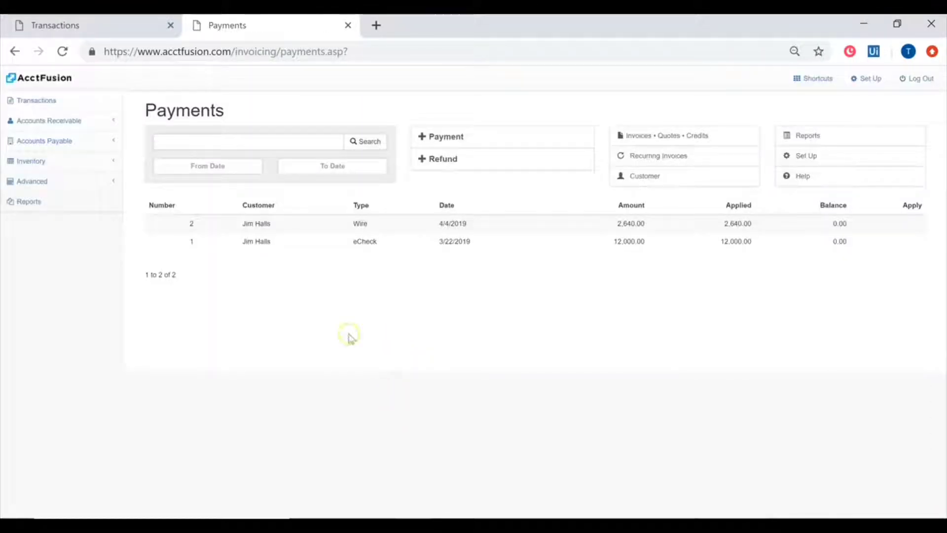
click(37, 100)
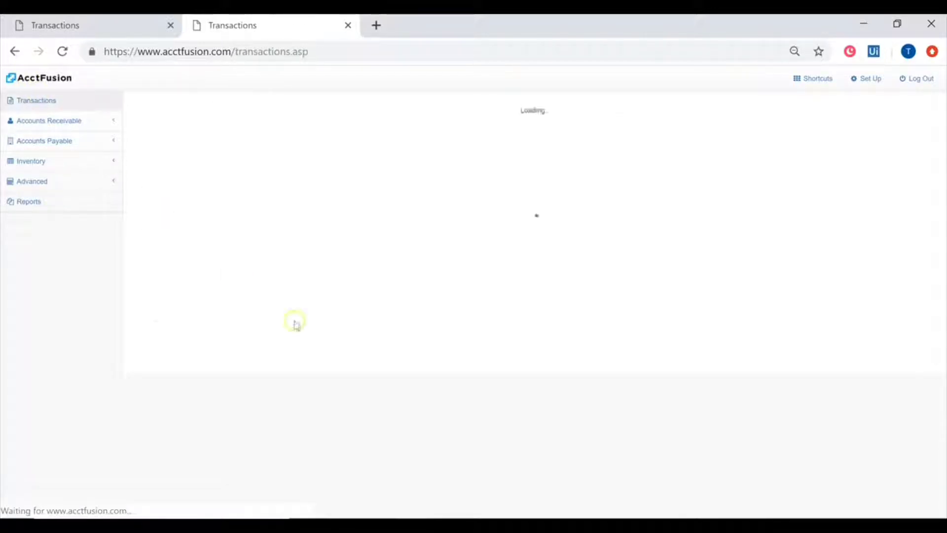
View the agent's commission payment for Haunted Mansion to check its bank account, and return to the transactions list.
click(275, 372)
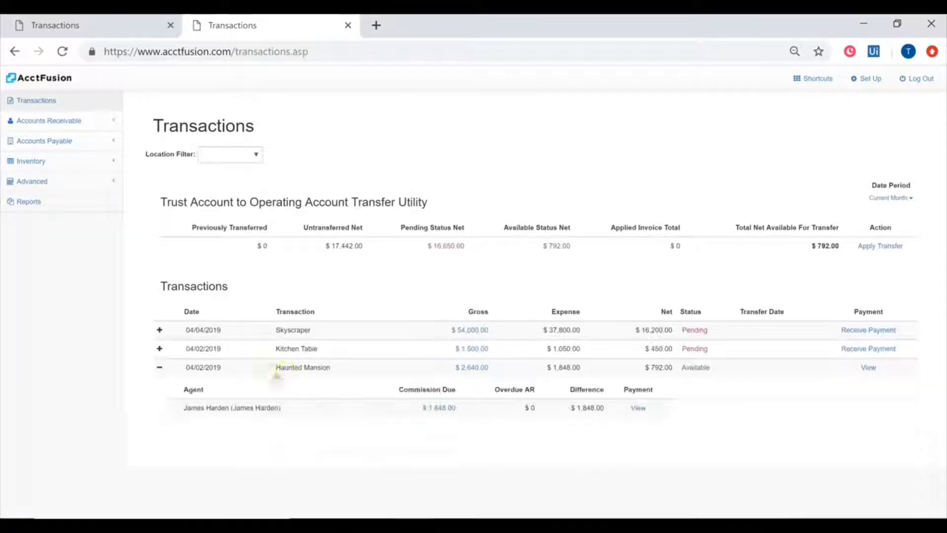
click(641, 409)
drag(113, 193, 7, 195)
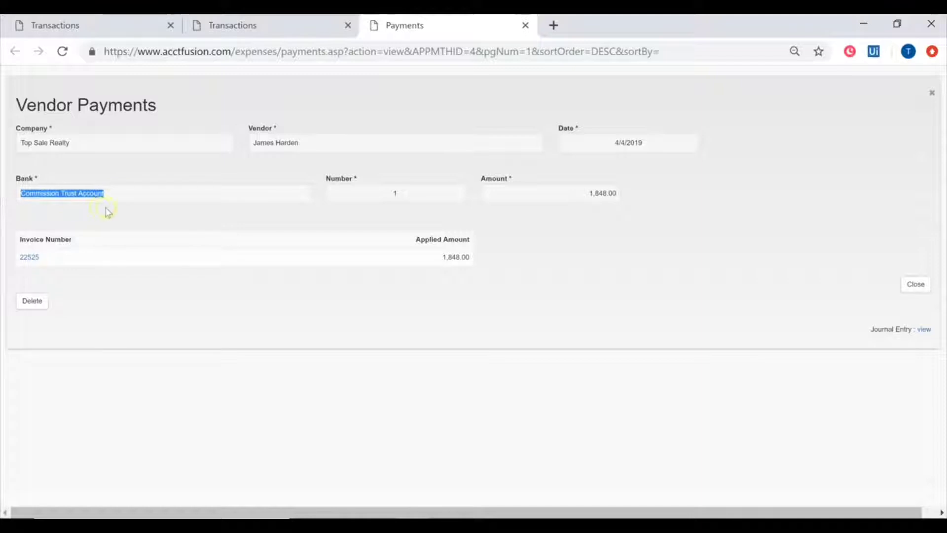
click(337, 214)
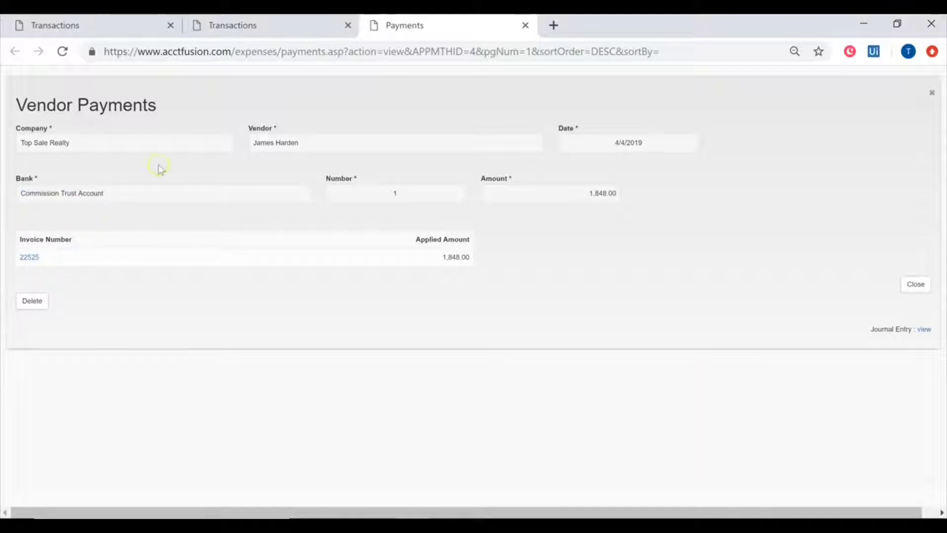
click(933, 94)
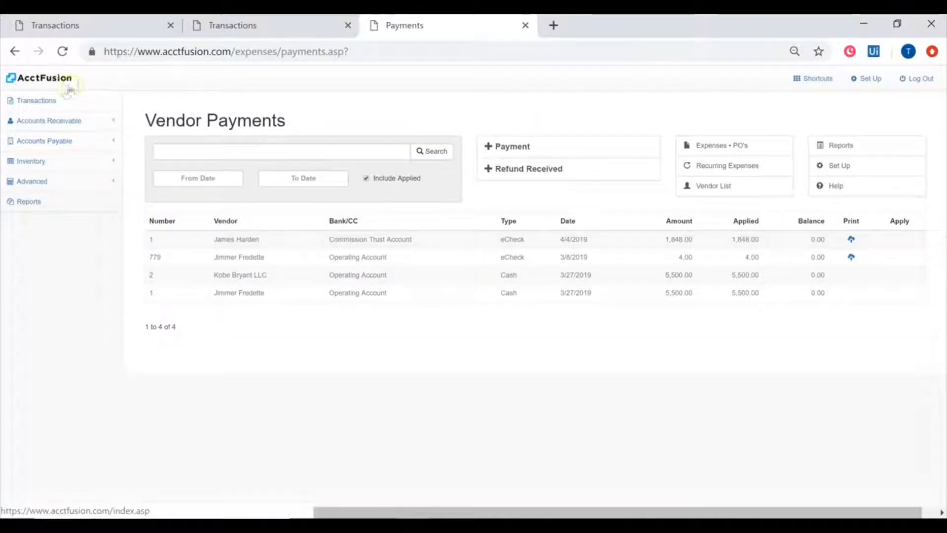
click(48, 100)
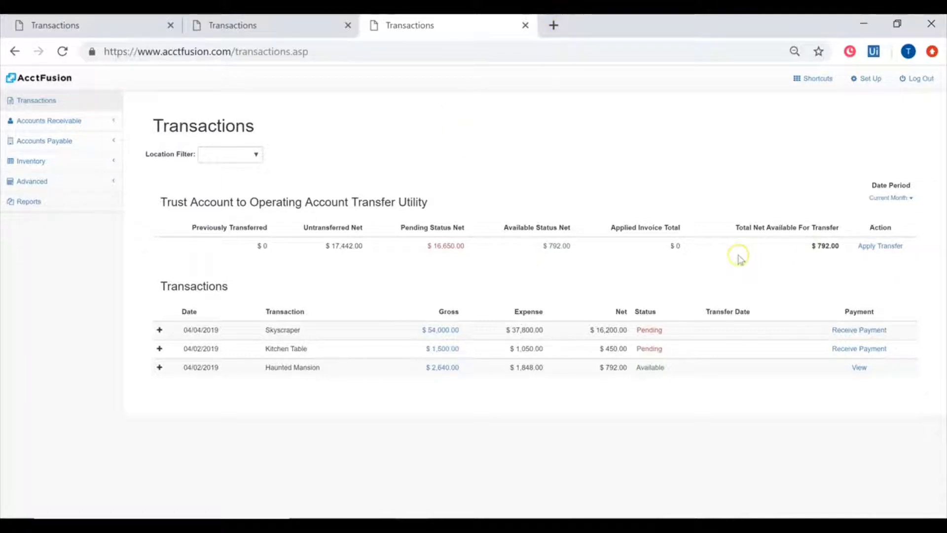
Review the transfer amount and deposit note, and apply the transfer of available funds from the trust account to the operating account.
click(883, 247)
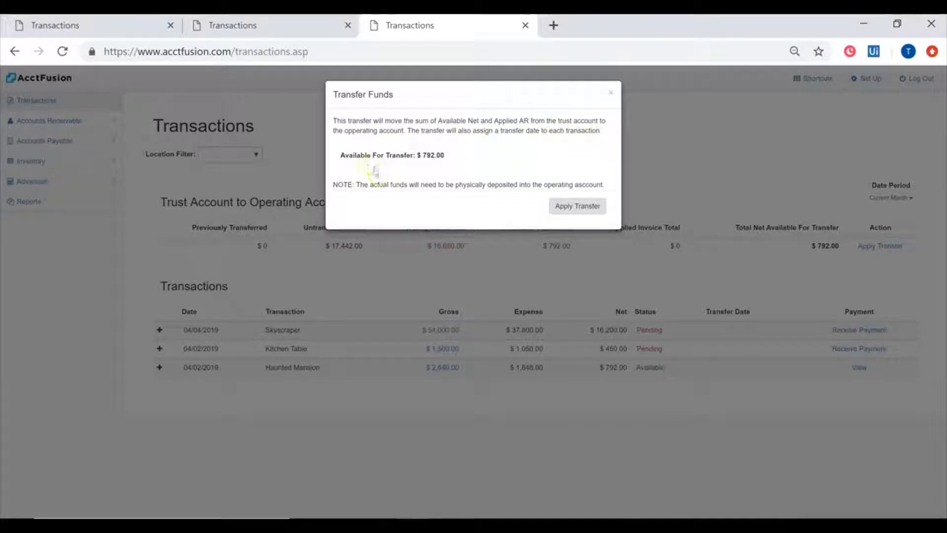
drag(389, 157, 446, 158)
click(450, 159)
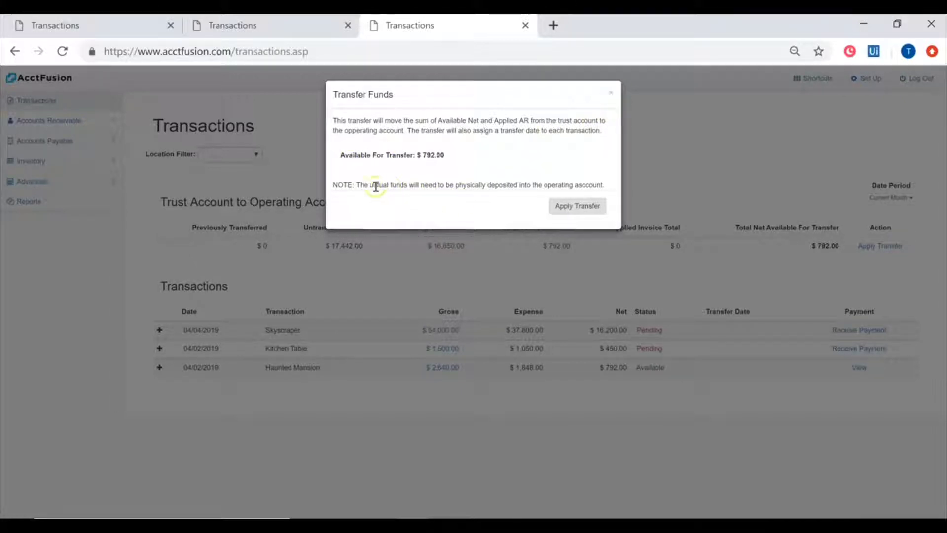
drag(359, 185, 607, 183)
click(607, 181)
click(582, 207)
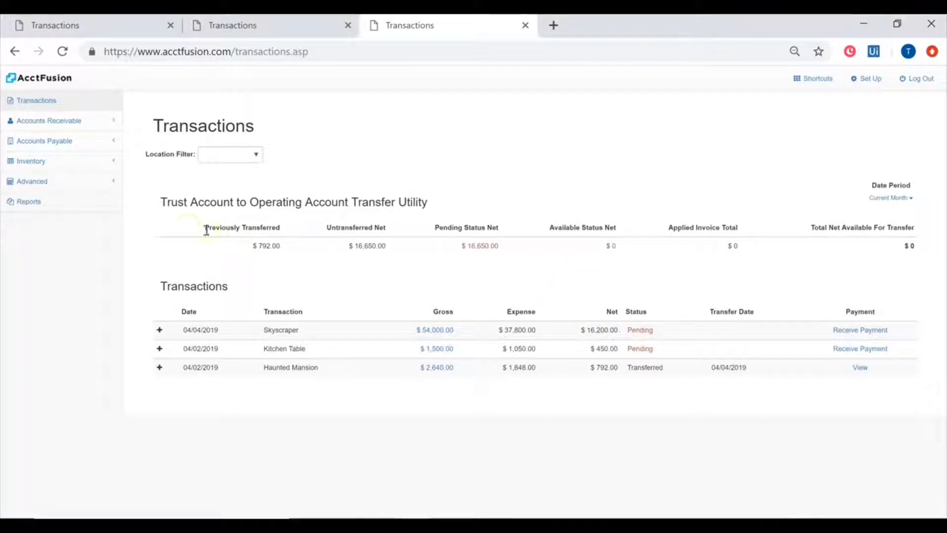
Examine the transfer utility's previously transferred, untransferred, pending and available amounts after the transfer.
drag(206, 230, 297, 249)
drag(549, 227, 619, 245)
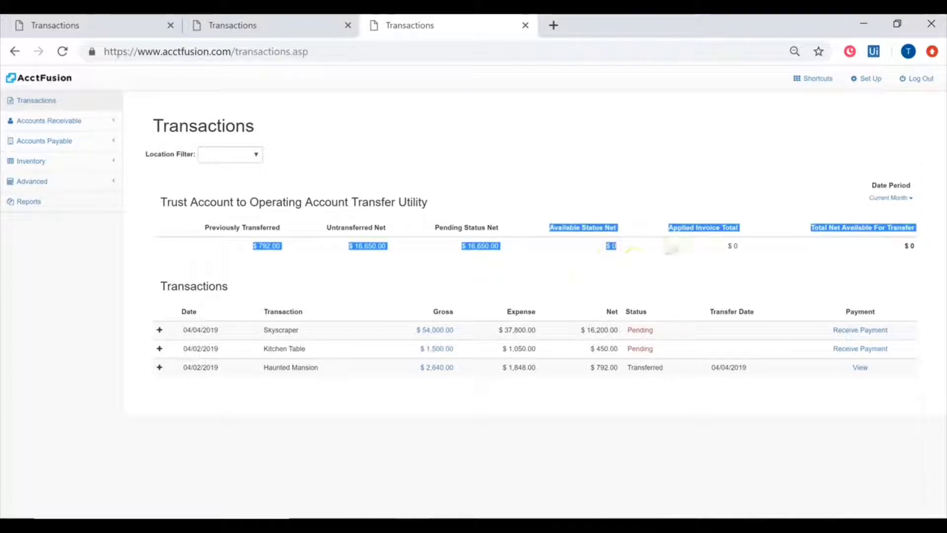
click(658, 257)
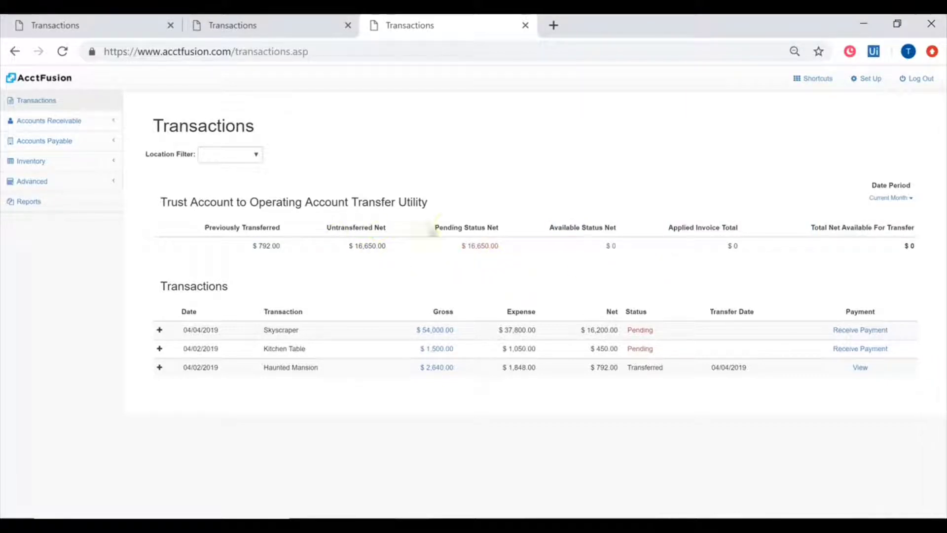
drag(443, 228, 503, 229)
drag(347, 229, 500, 228)
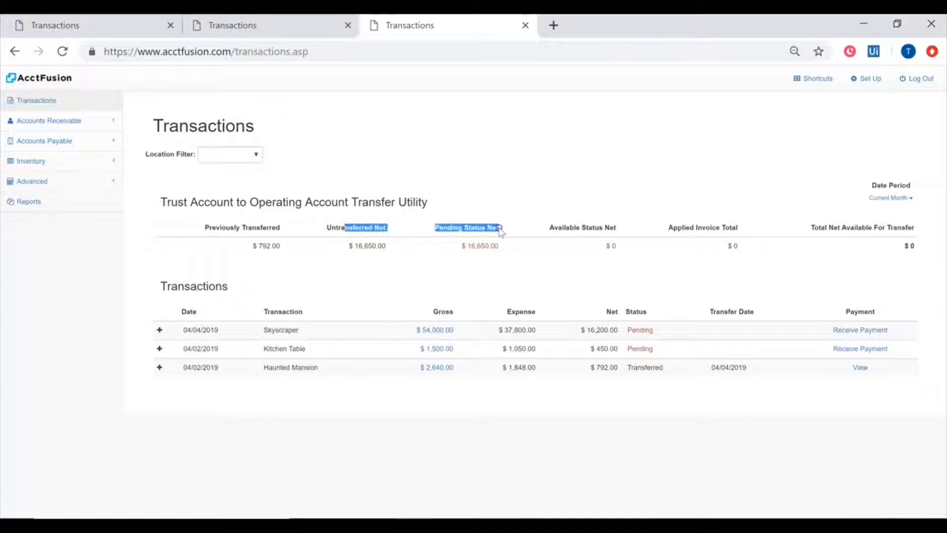
click(650, 337)
drag(509, 247, 344, 250)
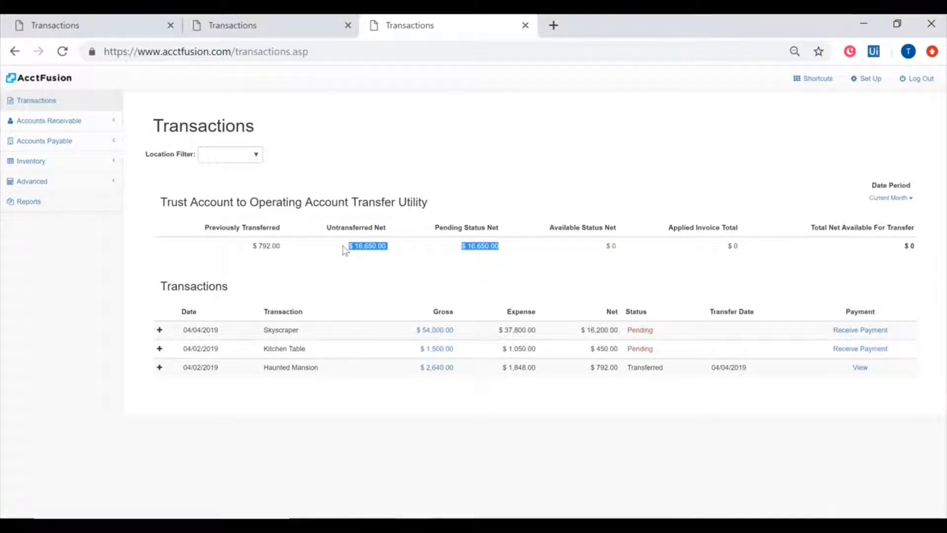
click(227, 262)
click(270, 245)
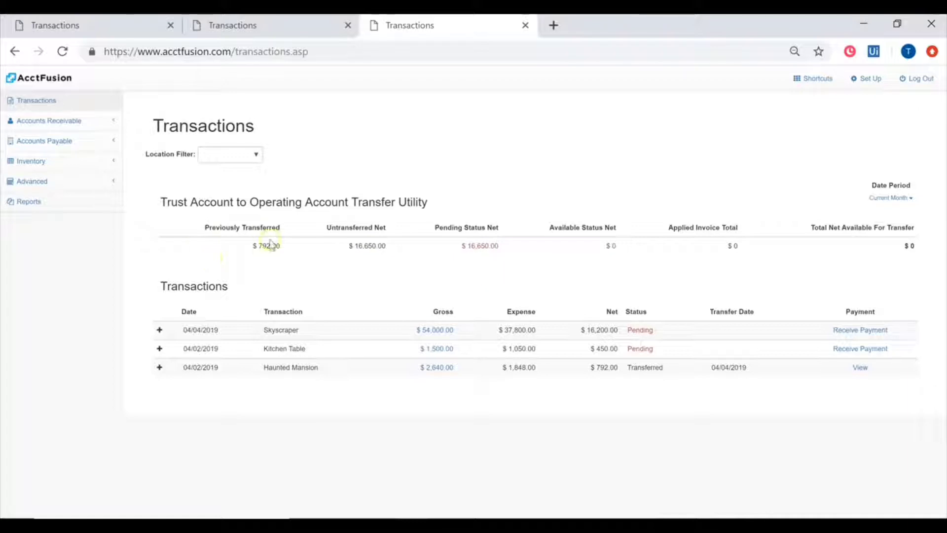
Open journal entry 25, the Bank Trans entry dated 4/4/2019.
click(47, 182)
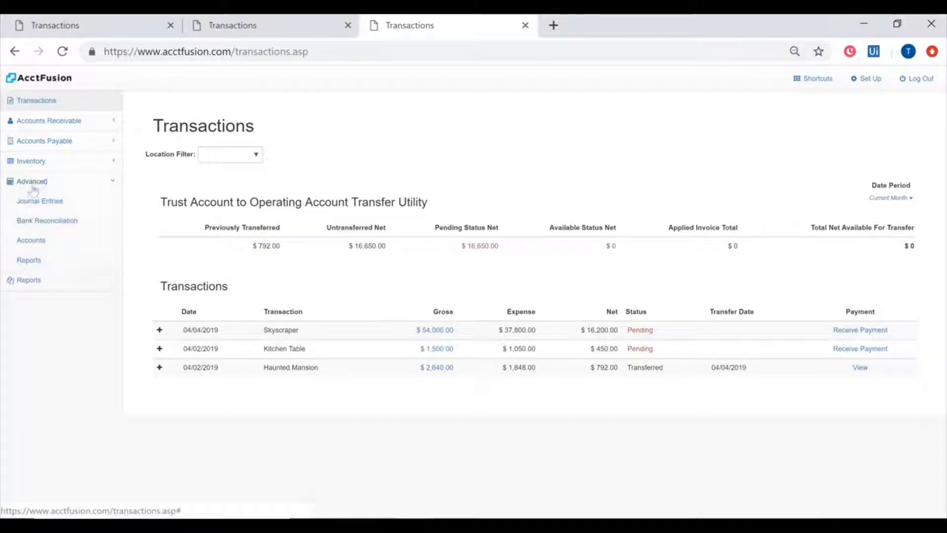
click(61, 201)
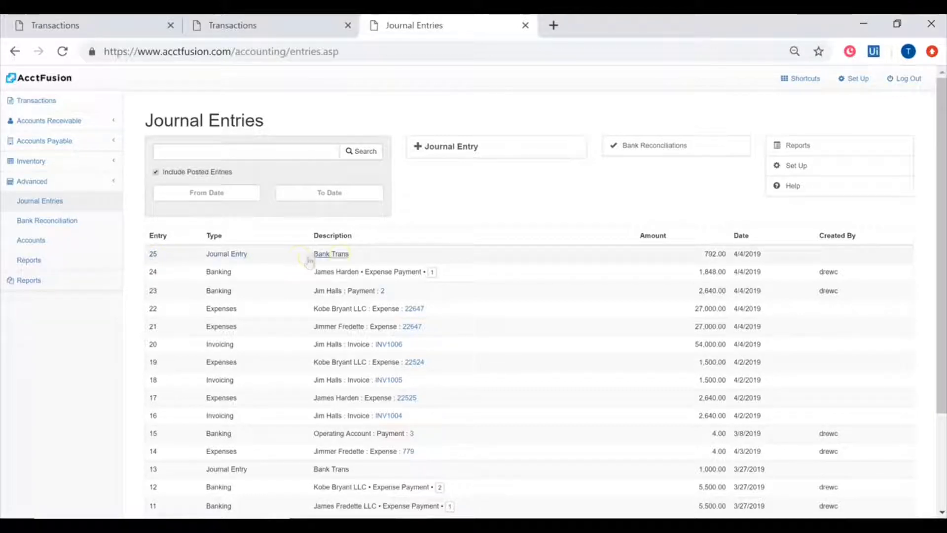
click(620, 256)
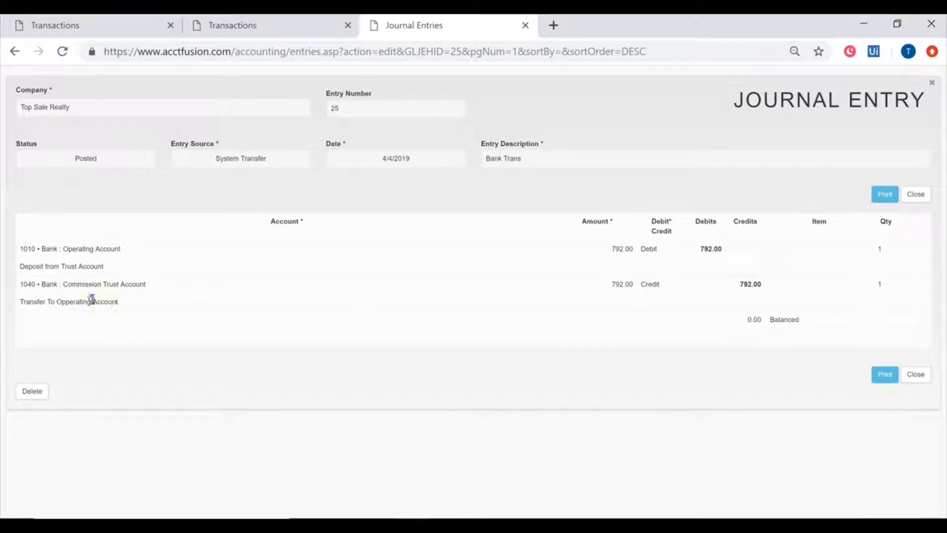
Examine the entry's trust account and operating account lines, close it and return to the transactions list.
drag(119, 303, 60, 286)
click(141, 281)
drag(322, 262, 207, 259)
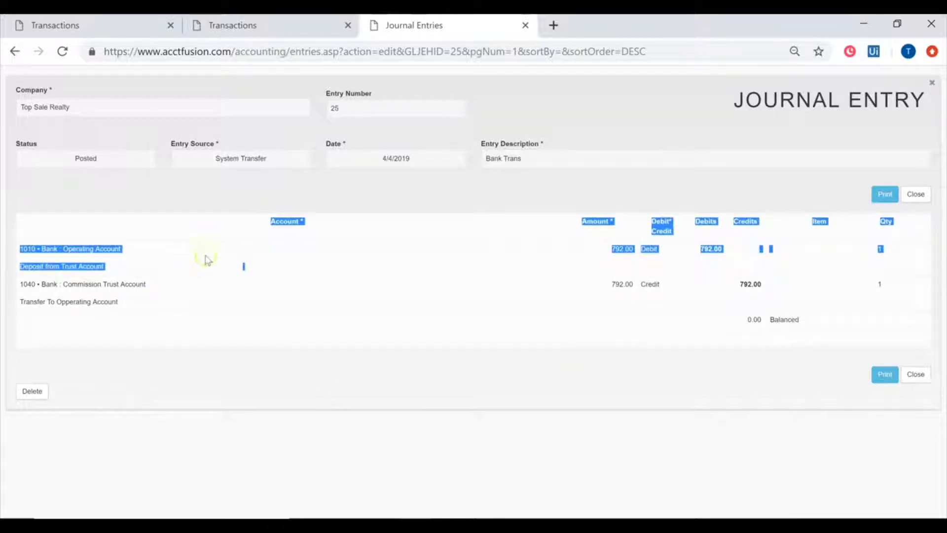
click(207, 259)
click(932, 82)
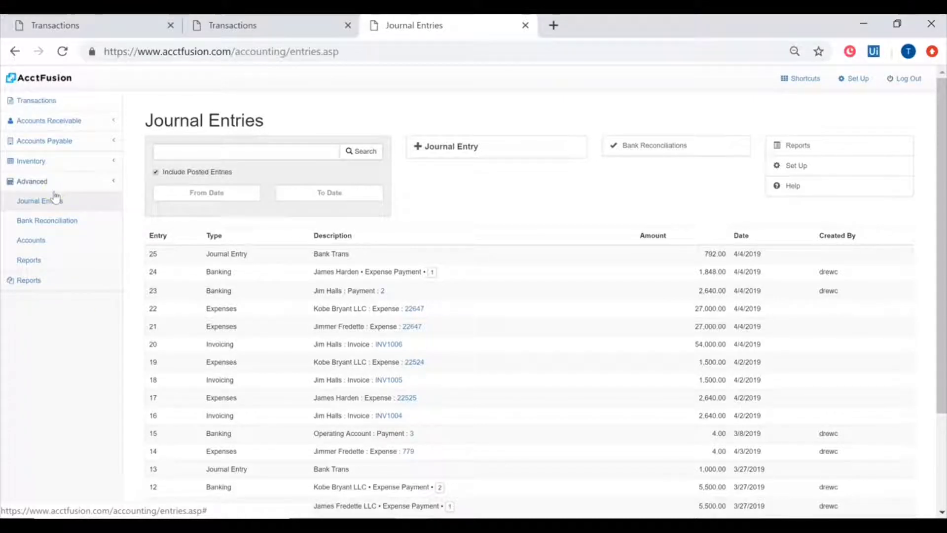
click(45, 100)
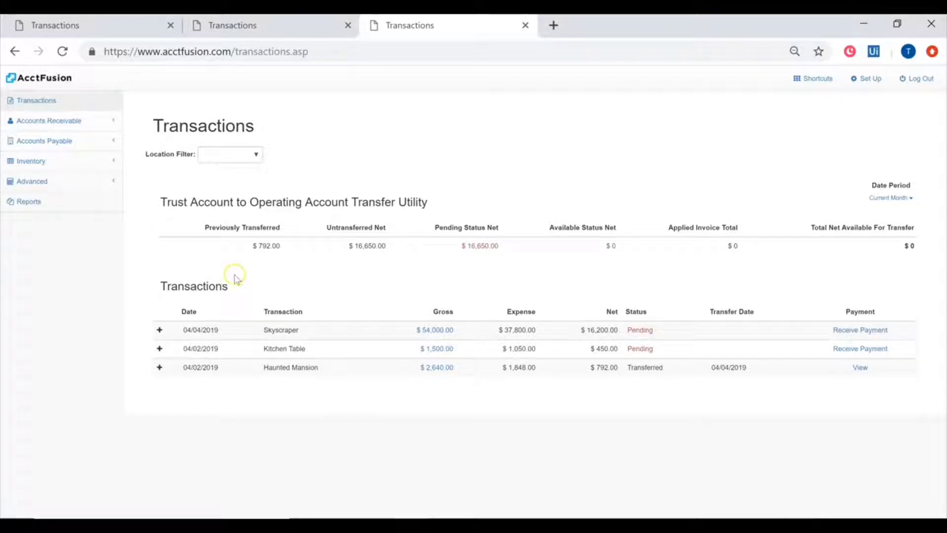
Open the Merchant Account record from the list of banks in the system setup.
click(874, 84)
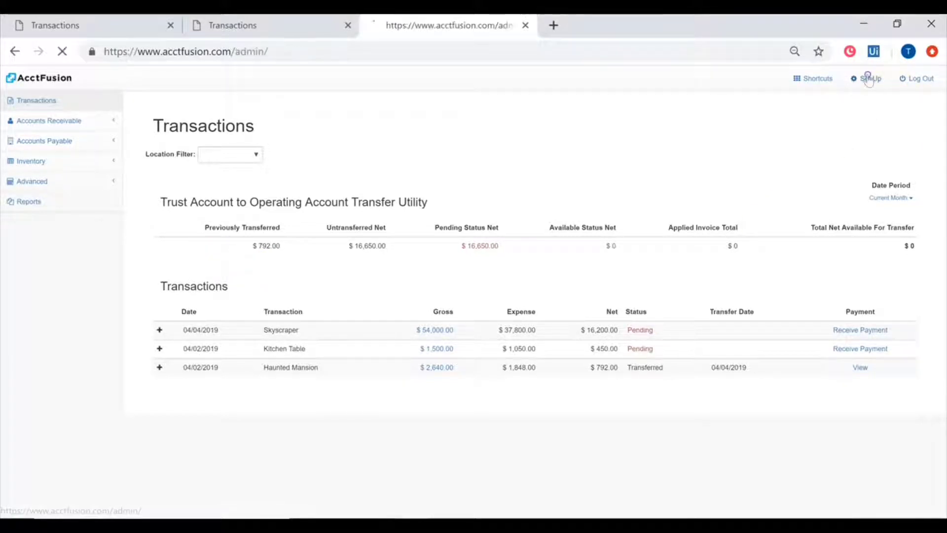
click(348, 146)
click(354, 200)
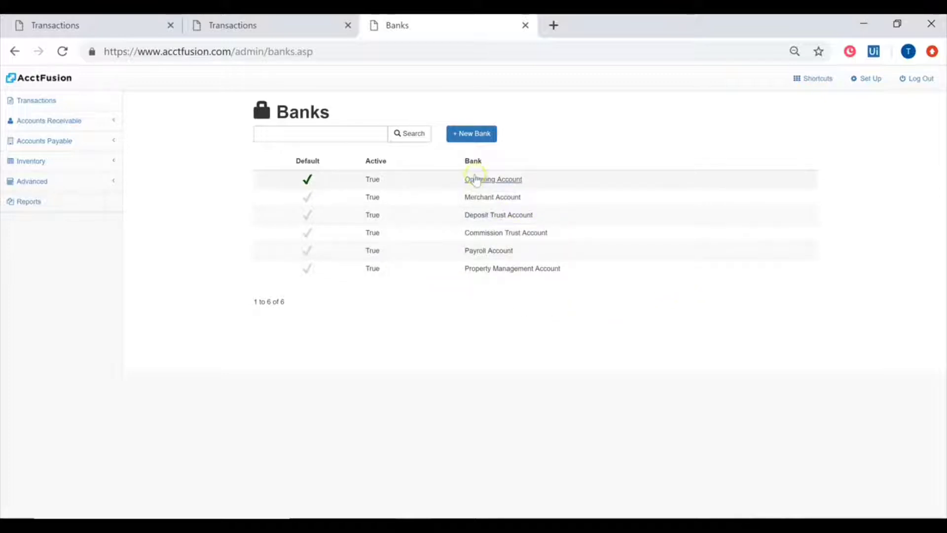
click(413, 207)
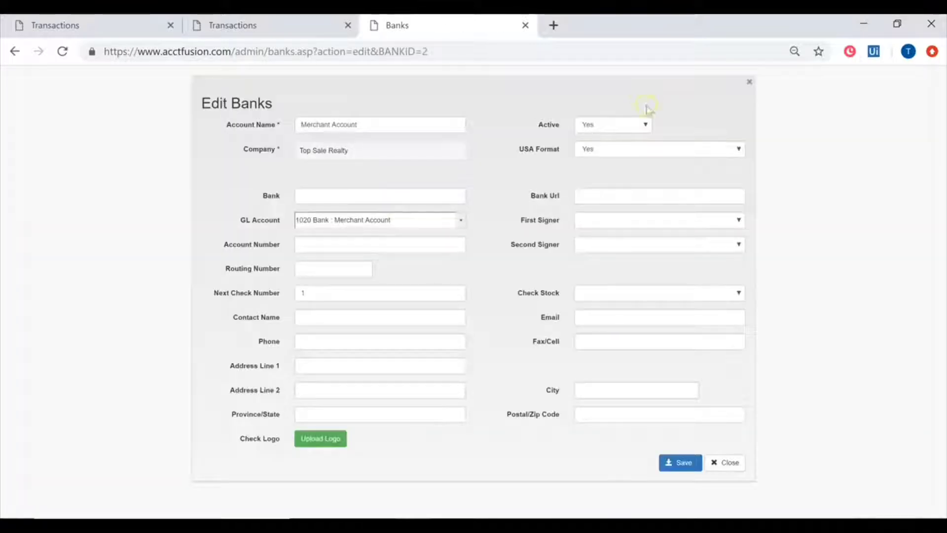
Check the Active options for the Merchant Account, close the record without saving and return to the home dashboard.
click(645, 124)
click(614, 169)
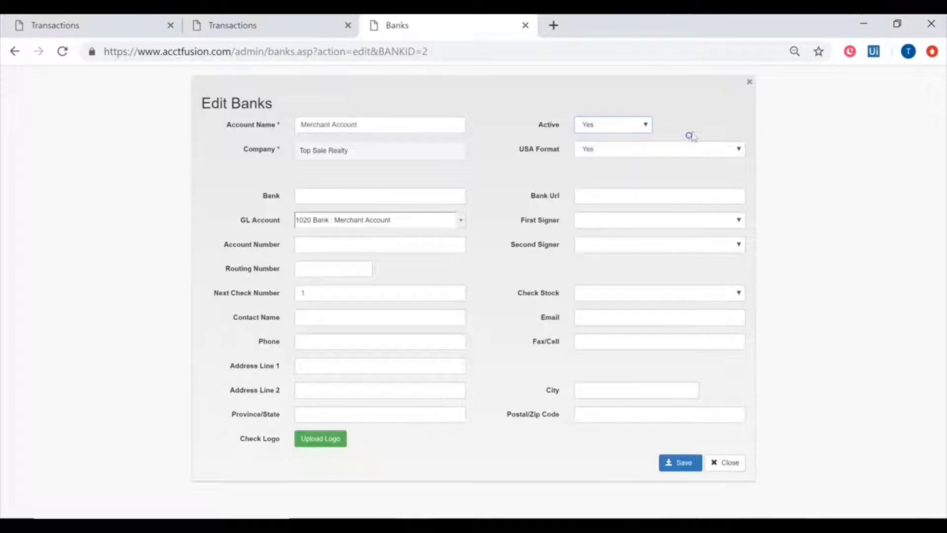
click(749, 82)
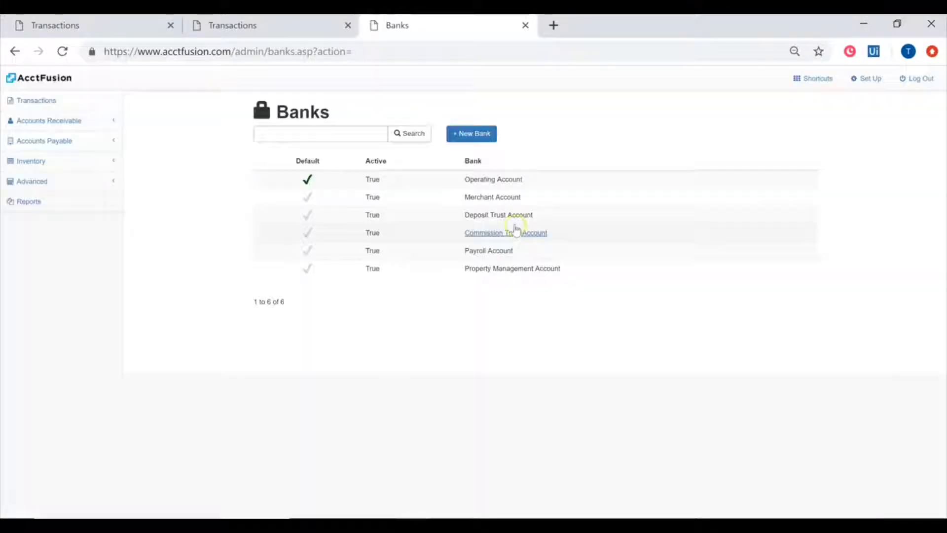
click(25, 83)
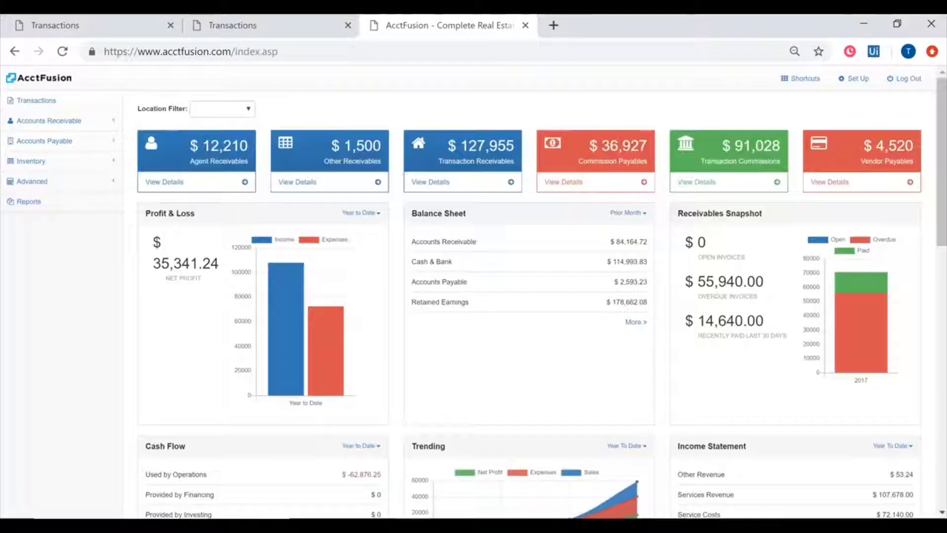